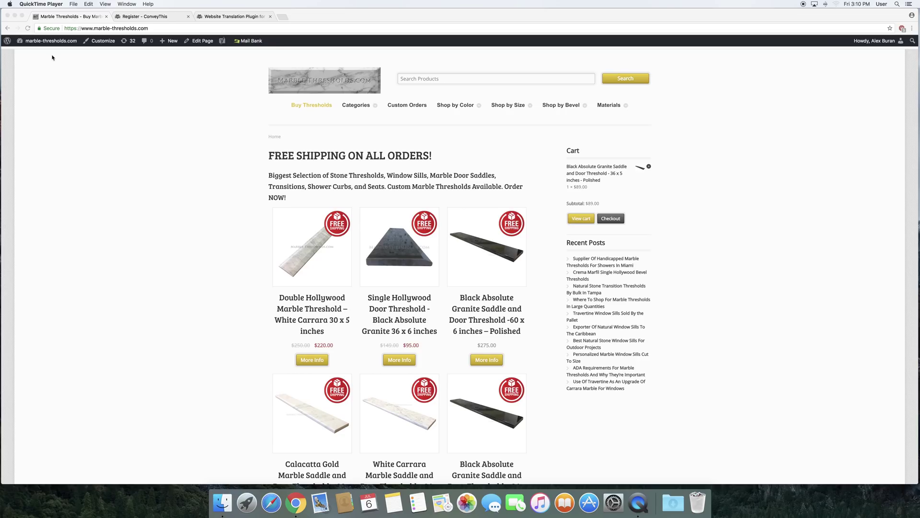
# - Search the plugin directory for 'conveythis' and install ConveyThis Translate
pyautogui.click(8, 41)
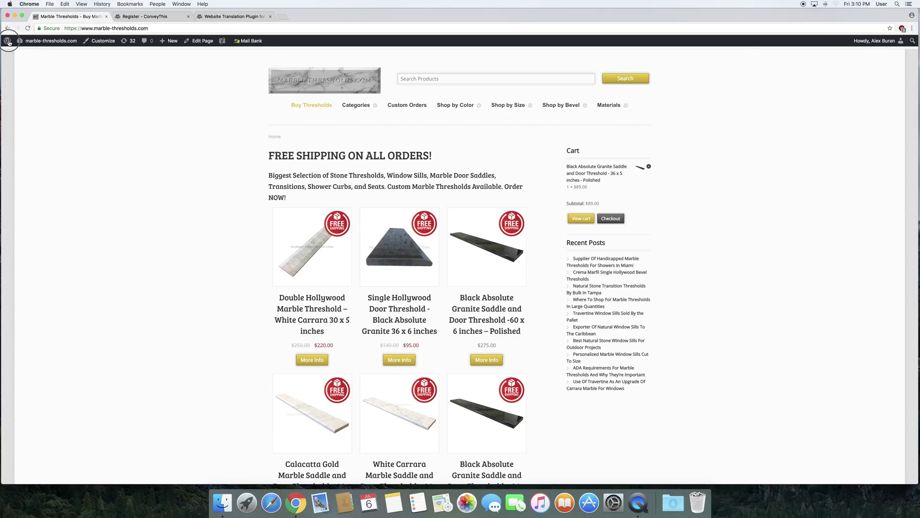
pyautogui.click(9, 40)
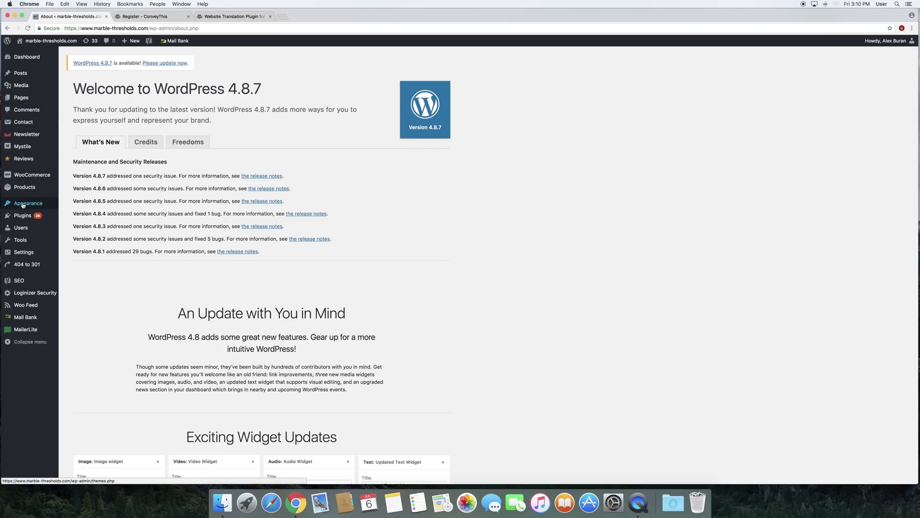
pyautogui.click(74, 226)
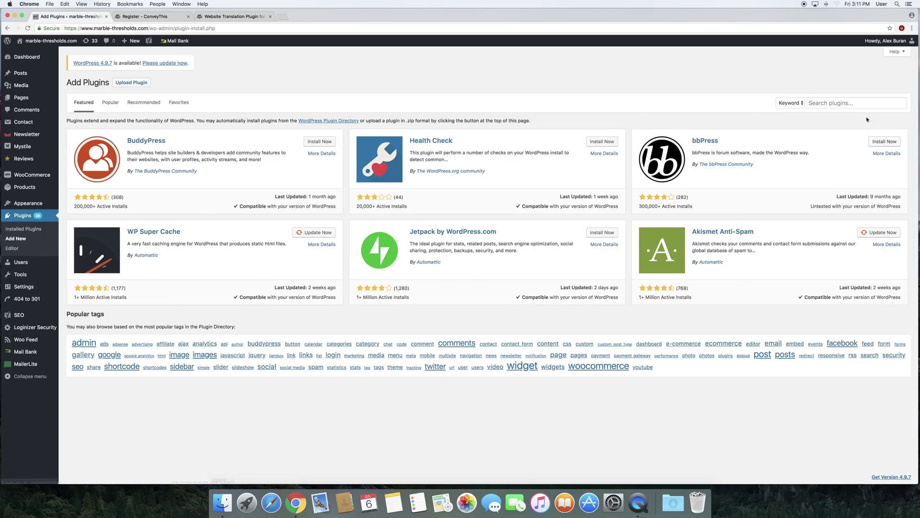
pyautogui.click(849, 104)
pyautogui.write('co')
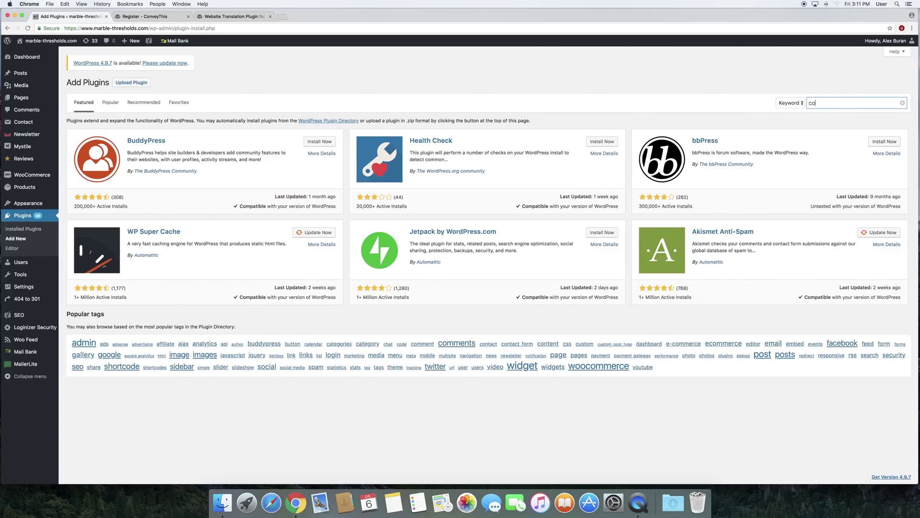
pyautogui.write('eythis')
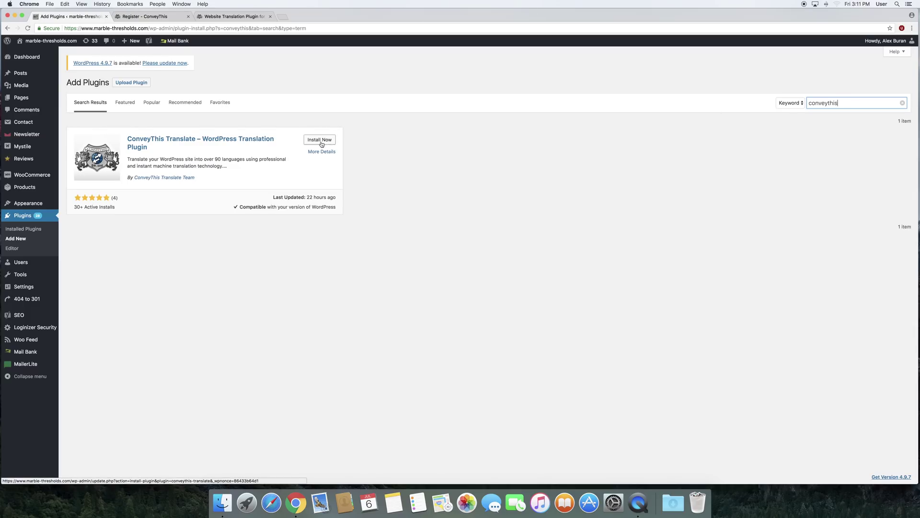
pyautogui.click(316, 140)
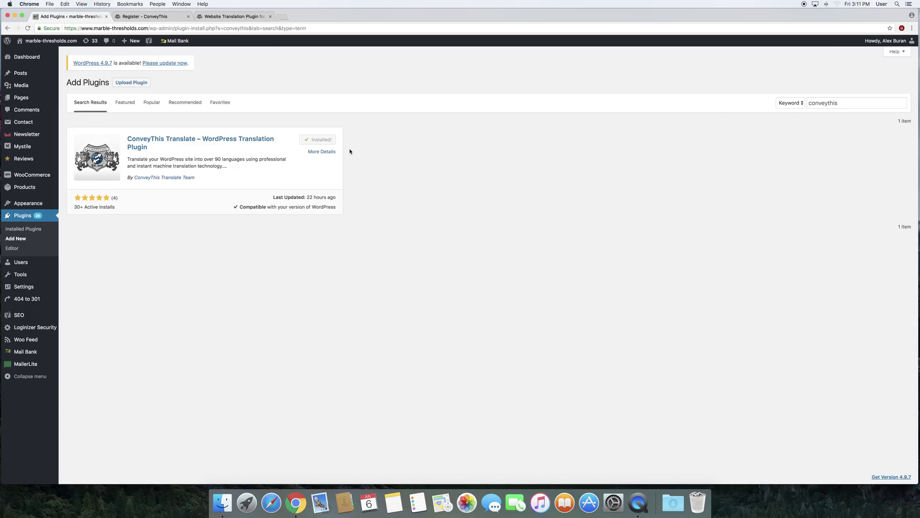
# - Activate ConveyThis, open its settings page, and view the account-activated confirmation
pyautogui.click(327, 141)
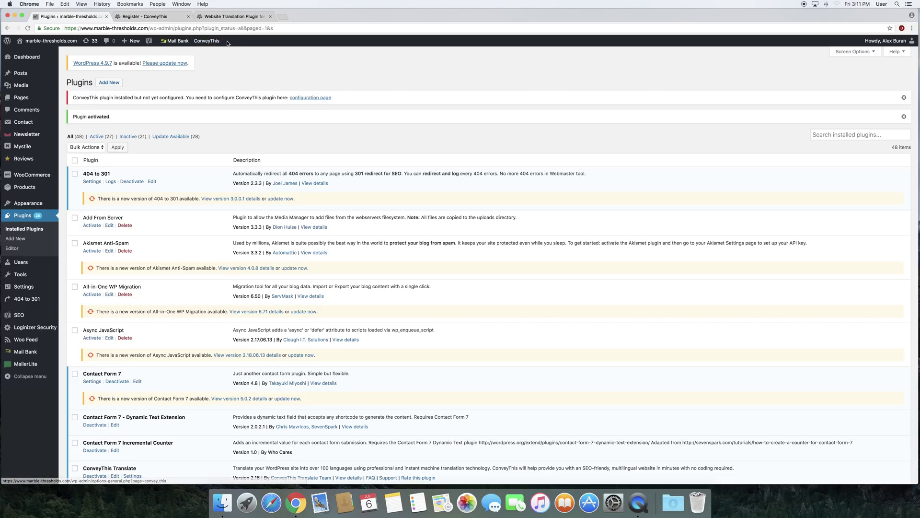
pyautogui.click(207, 41)
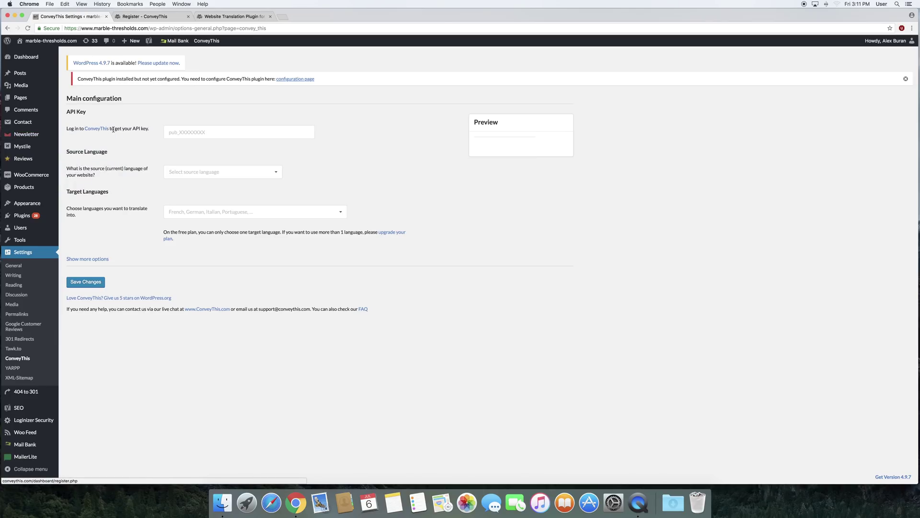
pyautogui.click(155, 17)
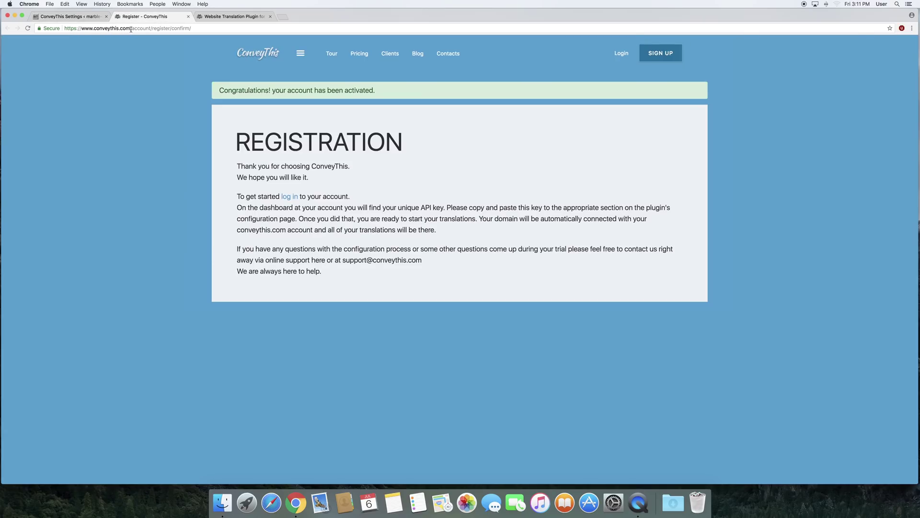
# - Log in to the ConveyThis dashboard and copy the free-plan API key
pyautogui.click(289, 197)
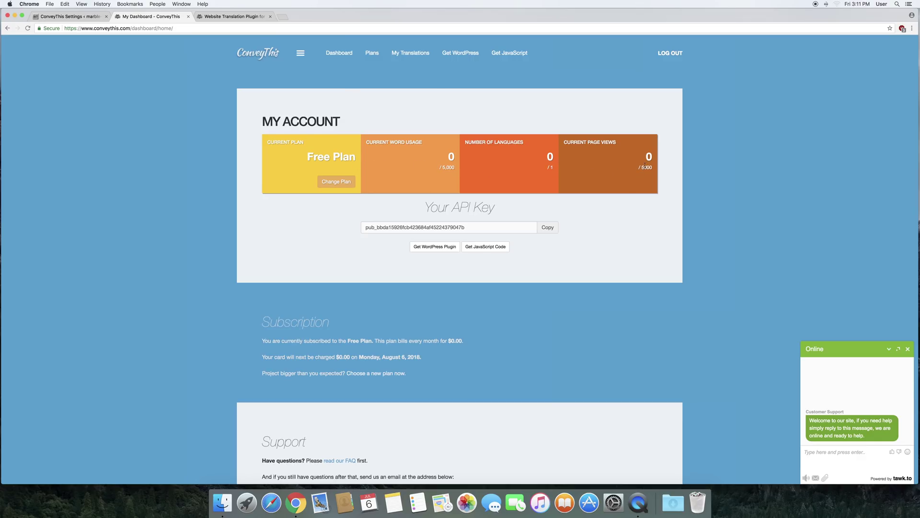
pyautogui.click(484, 228)
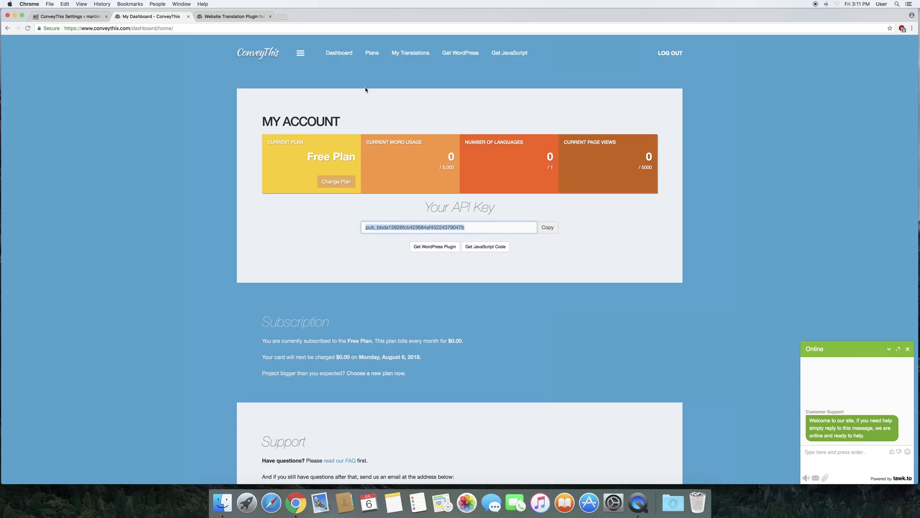
pyautogui.click(72, 16)
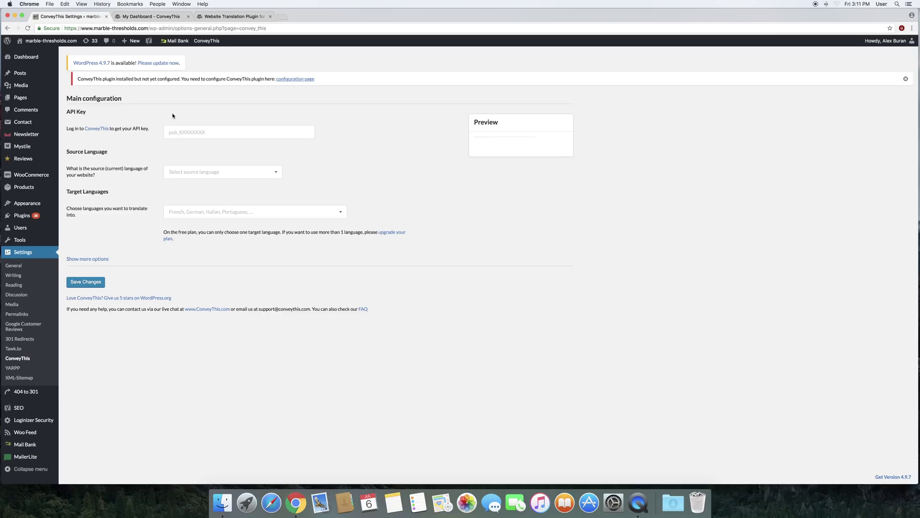
# - Paste the API key and choose English as source and Spanish as target language
pyautogui.click(184, 131)
pyautogui.press('super+v')
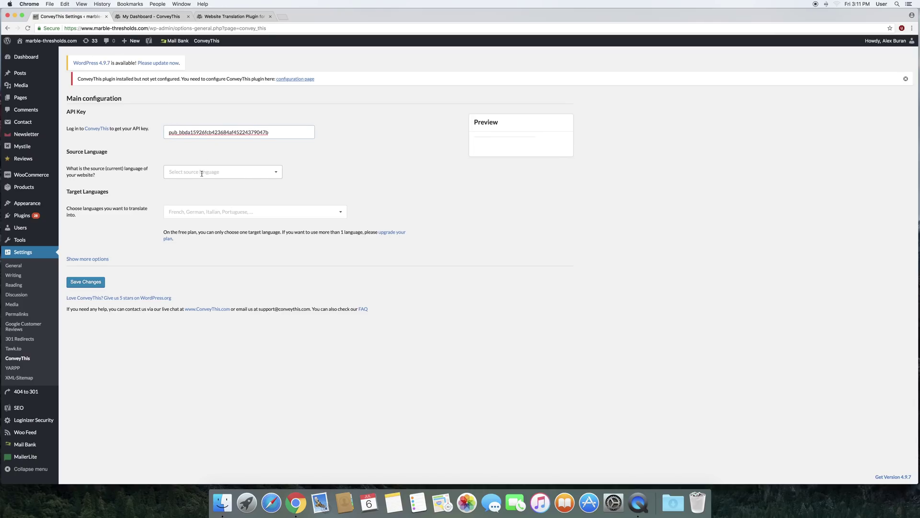
pyautogui.click(204, 171)
pyautogui.click(192, 185)
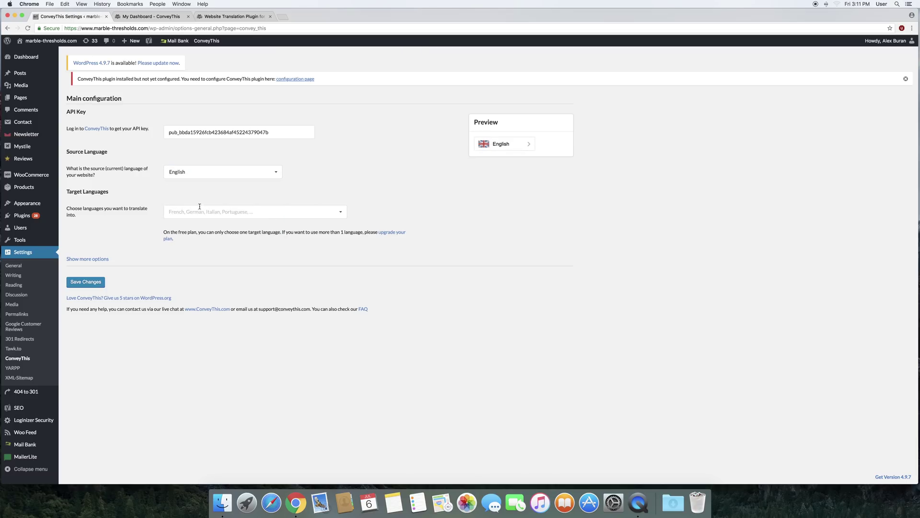
pyautogui.click(198, 211)
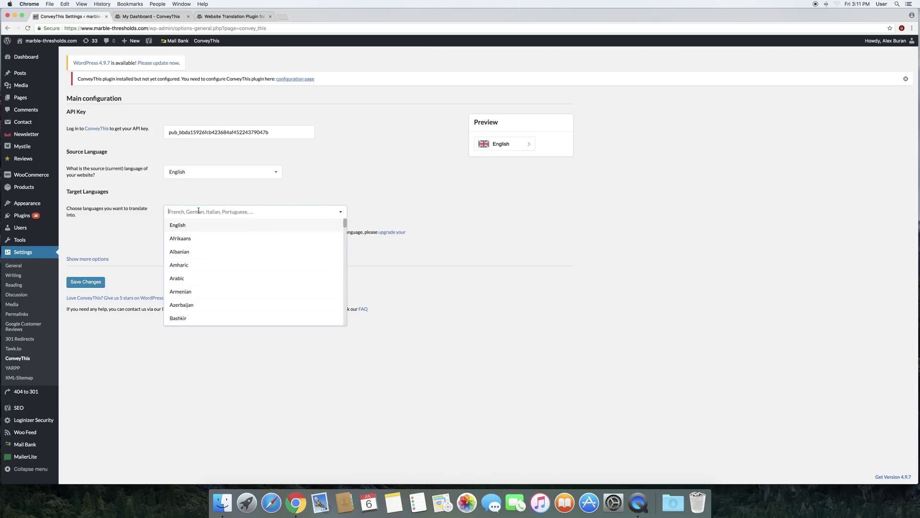
pyautogui.write('sp')
pyautogui.click(179, 225)
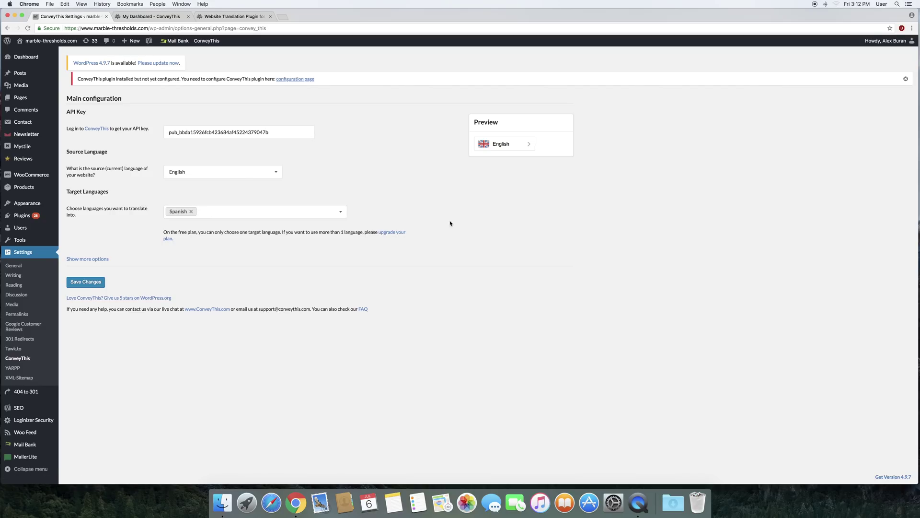
# - Confirm the switcher preview lists Spanish and save the ConveyThis settings
pyautogui.click(527, 145)
pyautogui.click(528, 149)
pyautogui.click(527, 149)
pyautogui.click(527, 149)
pyautogui.click(84, 281)
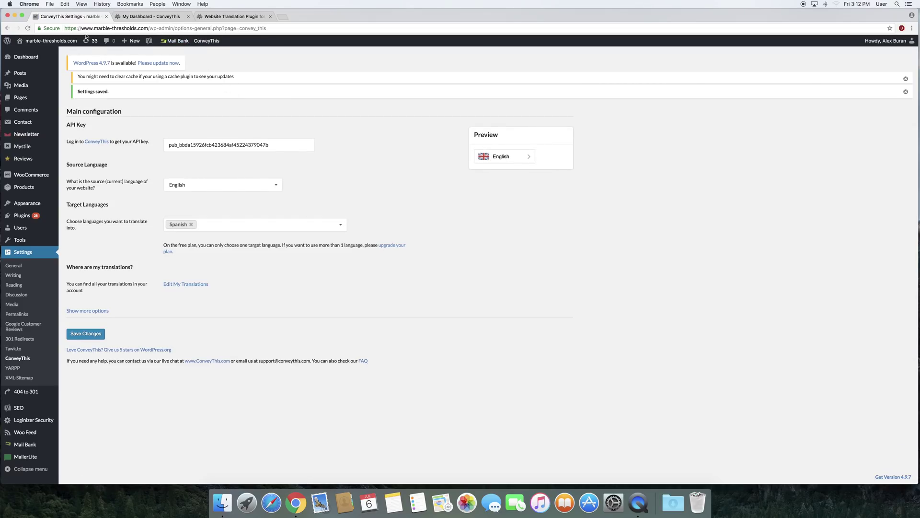
# - Visit the live store and expand its English/Spanish language switcher
pyautogui.click(50, 40)
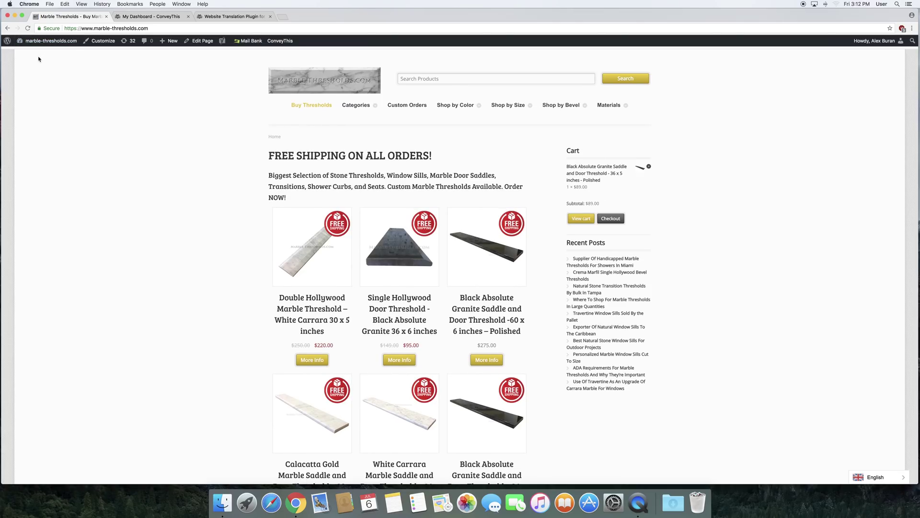
pyautogui.click(888, 477)
pyautogui.click(888, 477)
pyautogui.click(279, 41)
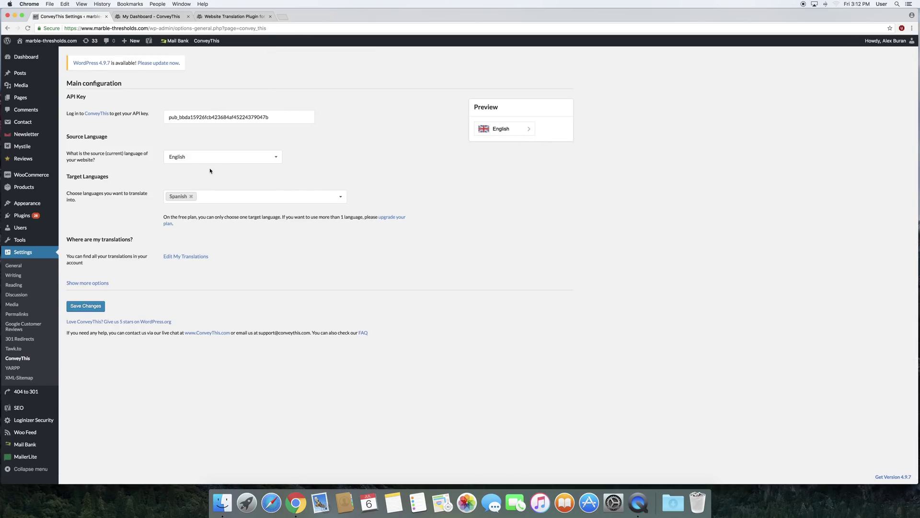
# - Under Show more options, set the switcher Picture to Circle flag and Text to Short text
pyautogui.click(88, 282)
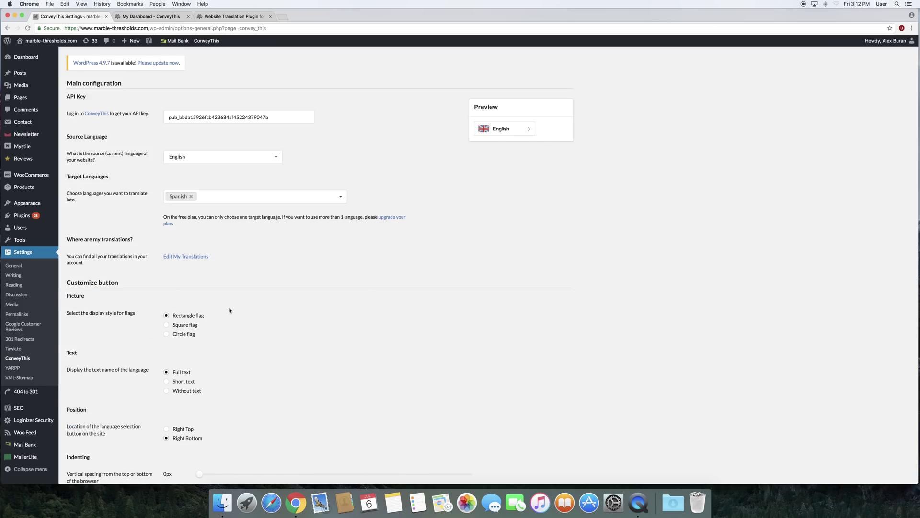
pyautogui.scroll(-1, 236, 311)
pyautogui.scroll(-3, 235, 310)
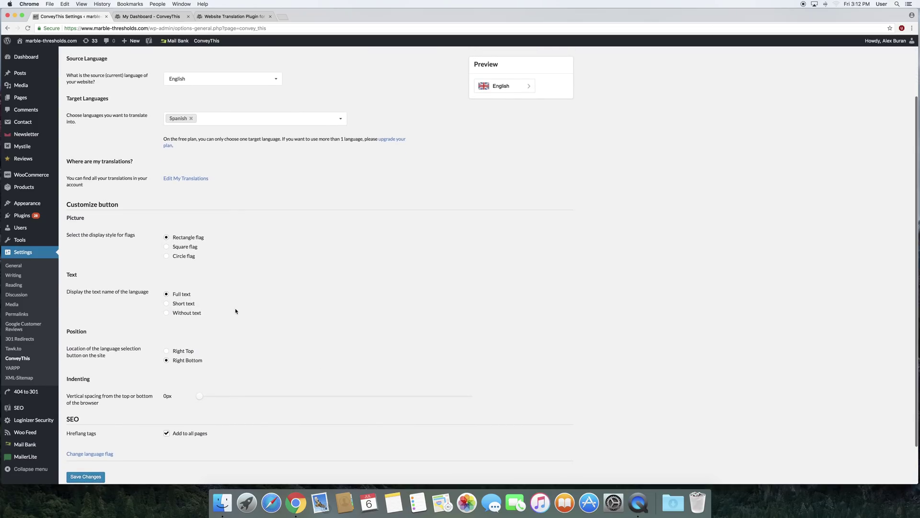
pyautogui.scroll(-1, 236, 309)
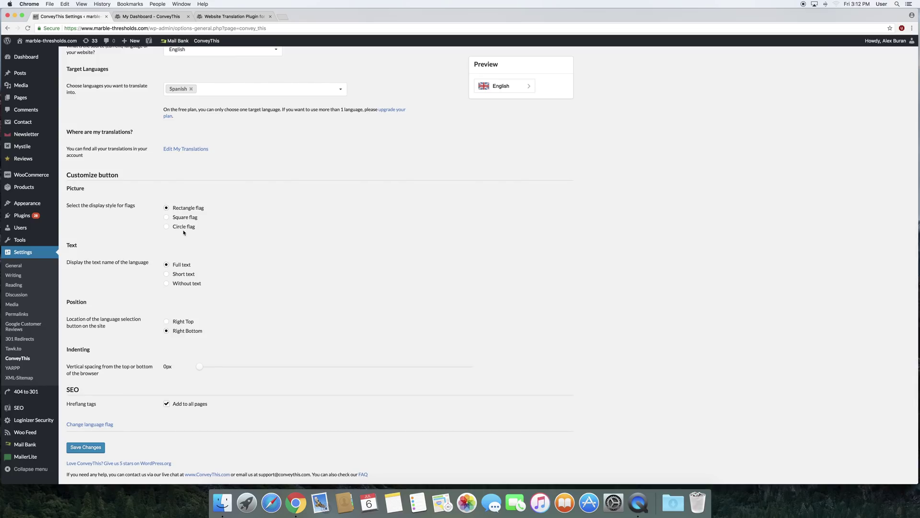
pyautogui.click(166, 217)
pyautogui.click(165, 228)
pyautogui.click(168, 275)
pyautogui.click(166, 284)
pyautogui.click(167, 283)
pyautogui.click(168, 273)
pyautogui.scroll(-1, 251, 318)
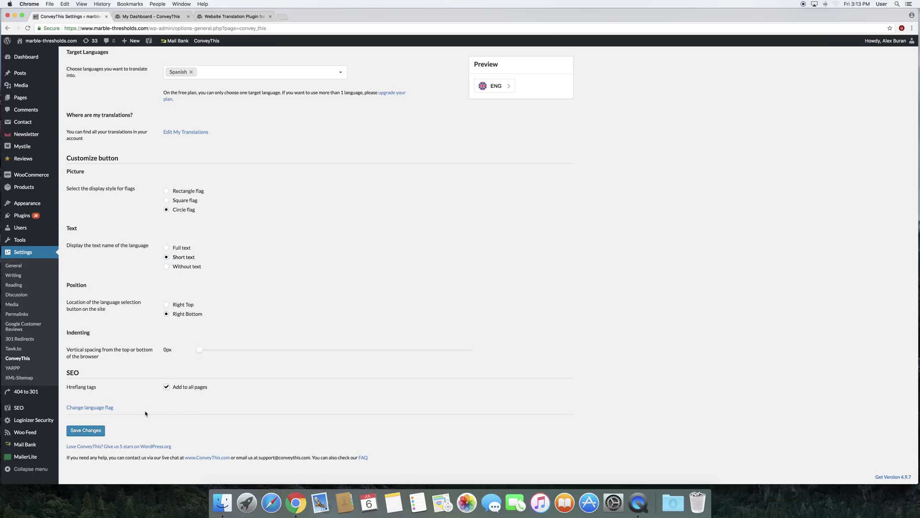
# - Add a Change flag override assigning the Mexico flag to Spanish, then save
pyautogui.click(106, 408)
pyautogui.scroll(-3, 142, 373)
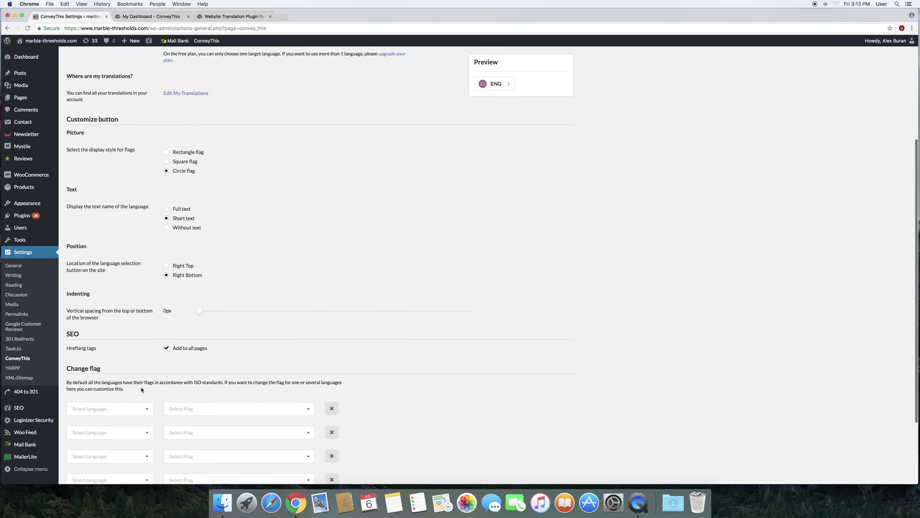
pyautogui.scroll(-3, 142, 373)
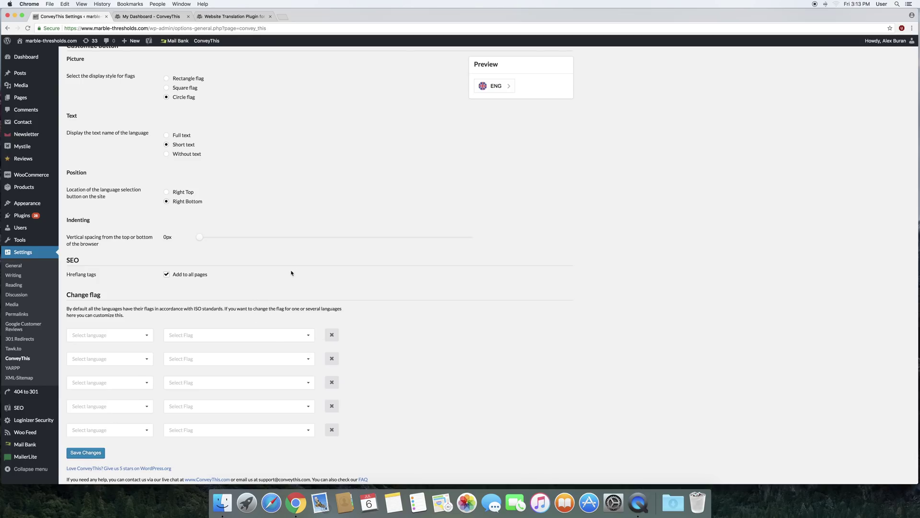
pyautogui.scroll(4, 291, 272)
pyautogui.scroll(4, 288, 266)
pyautogui.scroll(3, 273, 259)
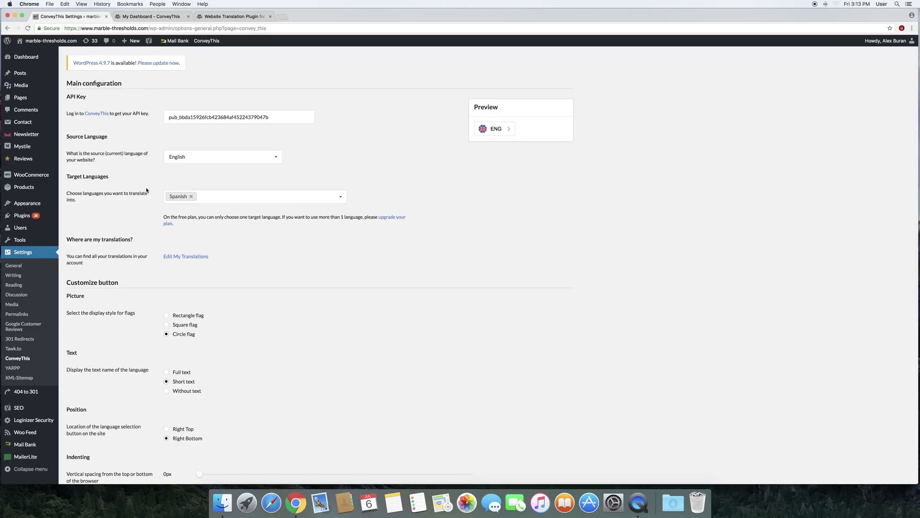
pyautogui.scroll(-3, 173, 273)
pyautogui.scroll(-5, 174, 286)
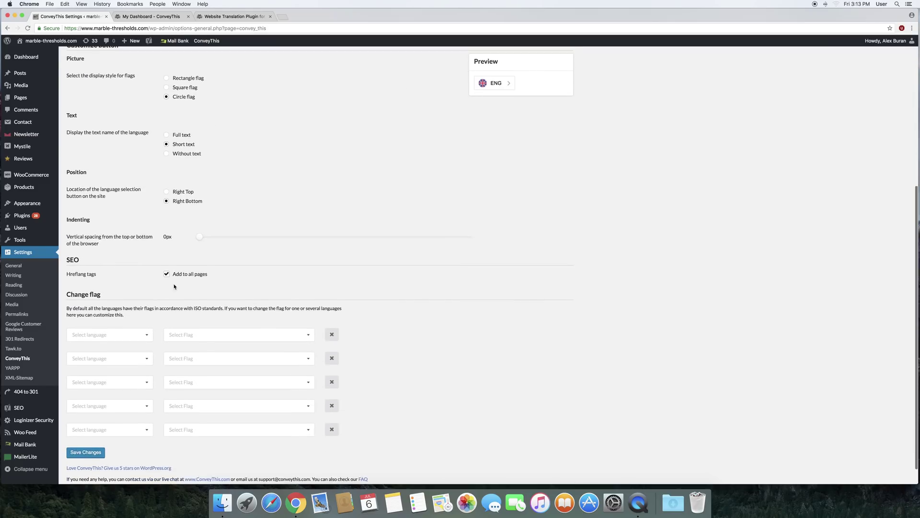
pyautogui.scroll(-1, 174, 286)
pyautogui.click(126, 334)
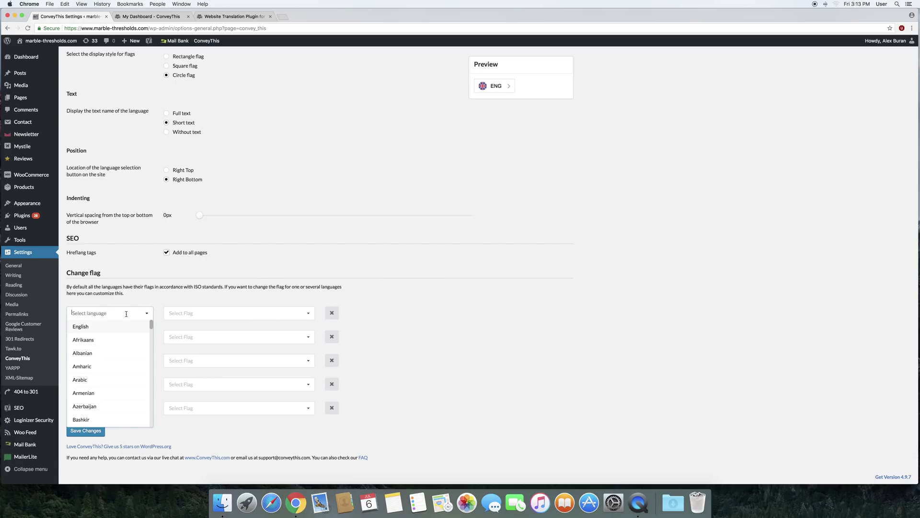
pyautogui.write('sp')
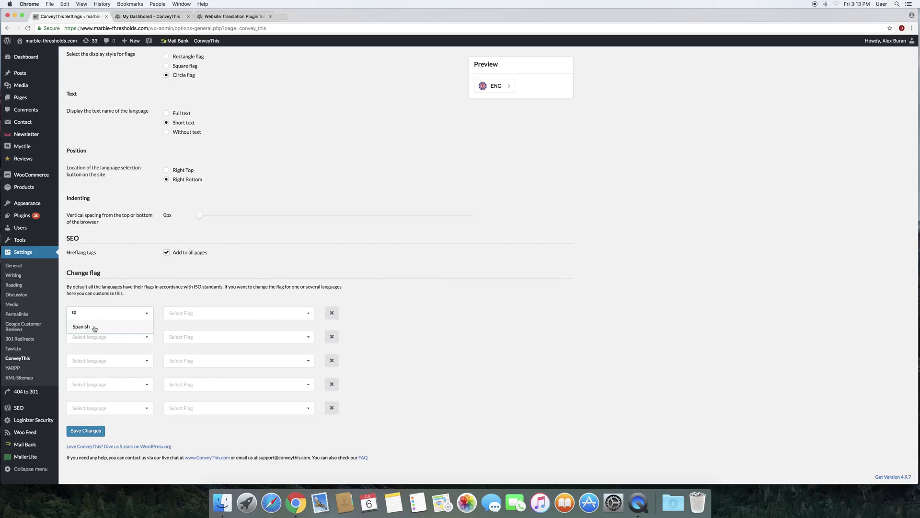
pyautogui.click(94, 326)
pyautogui.click(198, 313)
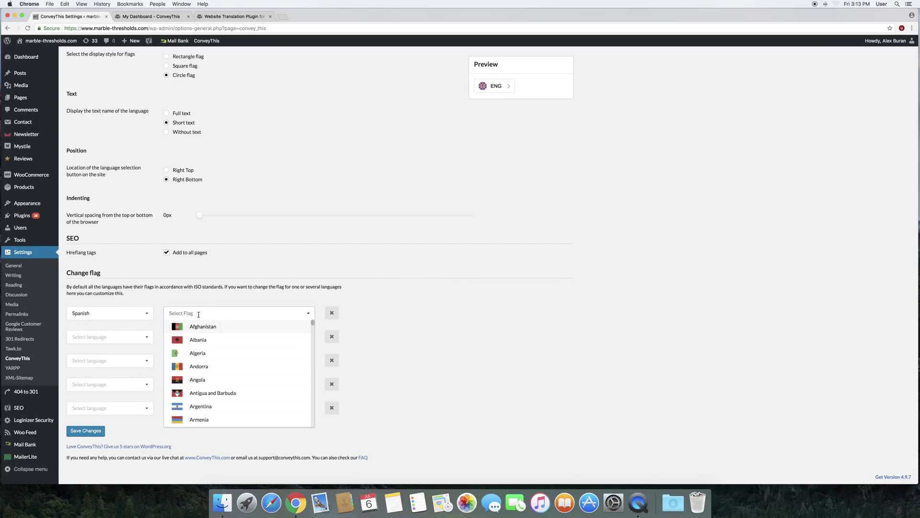
pyautogui.write('me')
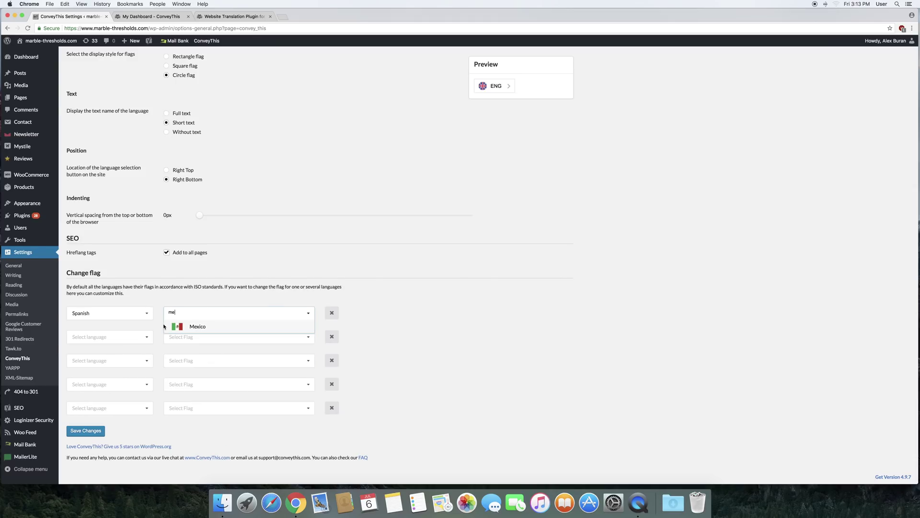
pyautogui.click(191, 327)
pyautogui.click(85, 430)
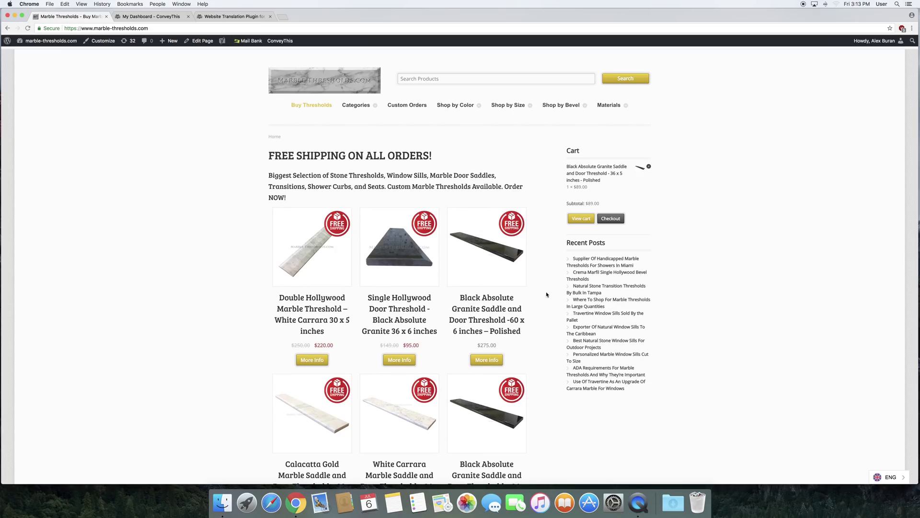
# - Choose SPA from the storefront switcher and dismiss Chrome's Translate popup
pyautogui.click(889, 477)
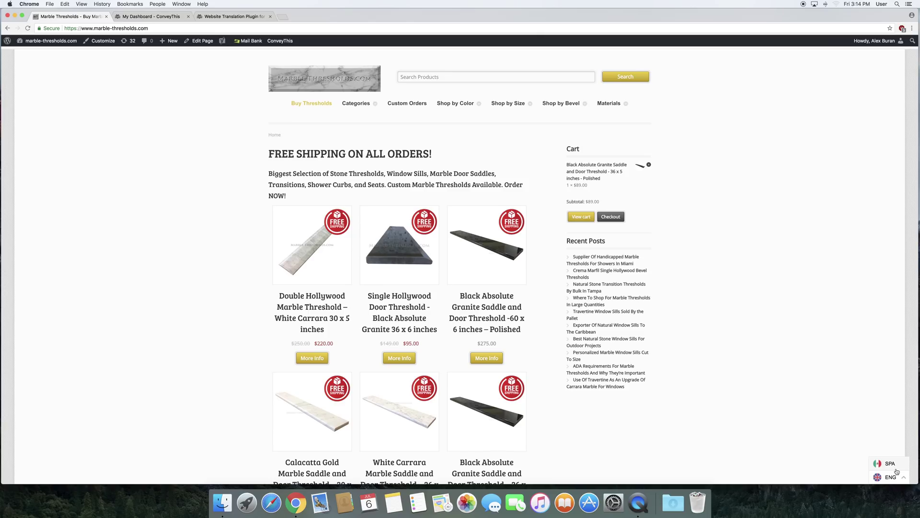
pyautogui.click(897, 479)
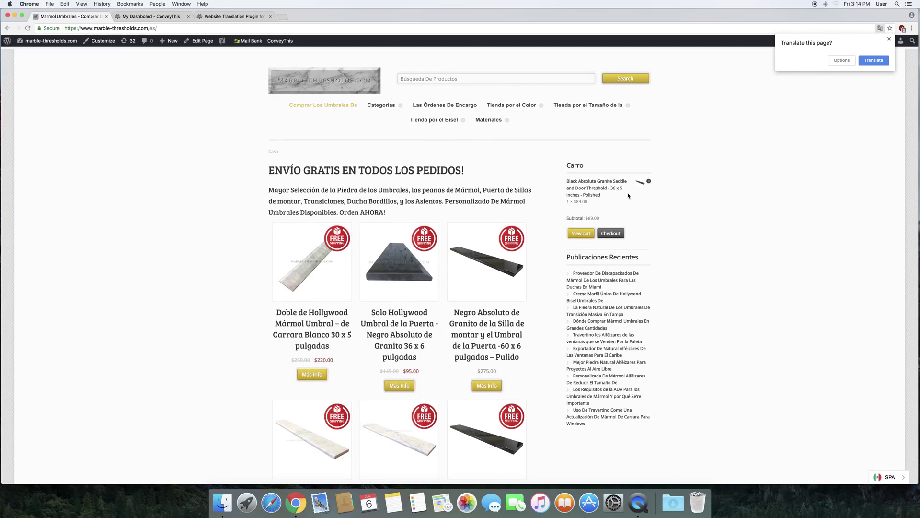
pyautogui.click(889, 41)
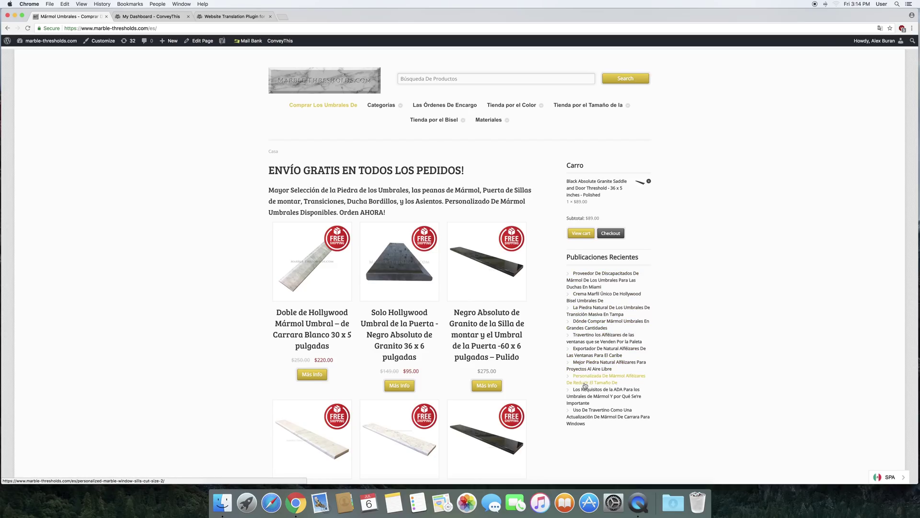
pyautogui.scroll(-2, 584, 384)
pyautogui.scroll(2, 504, 288)
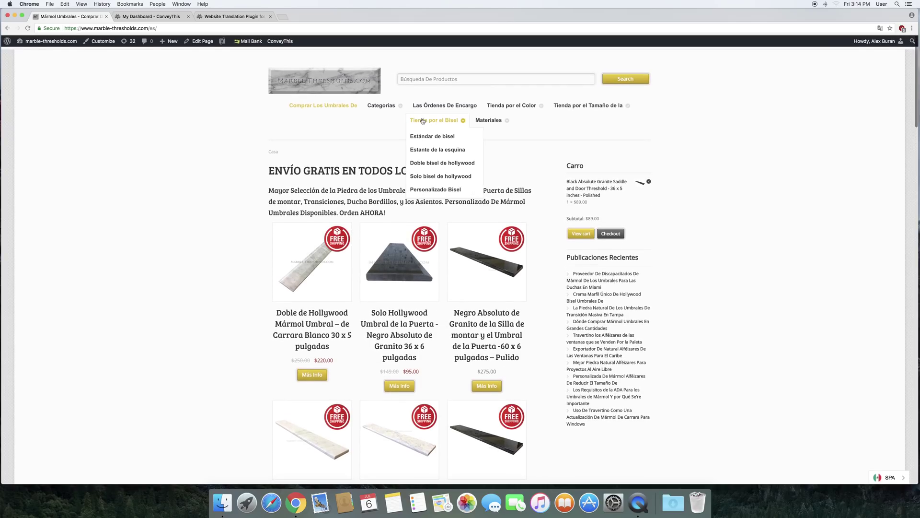
# - Open the marble-thresholds.com pages, filter by 'es', and open the /es/ page translations
pyautogui.click(152, 16)
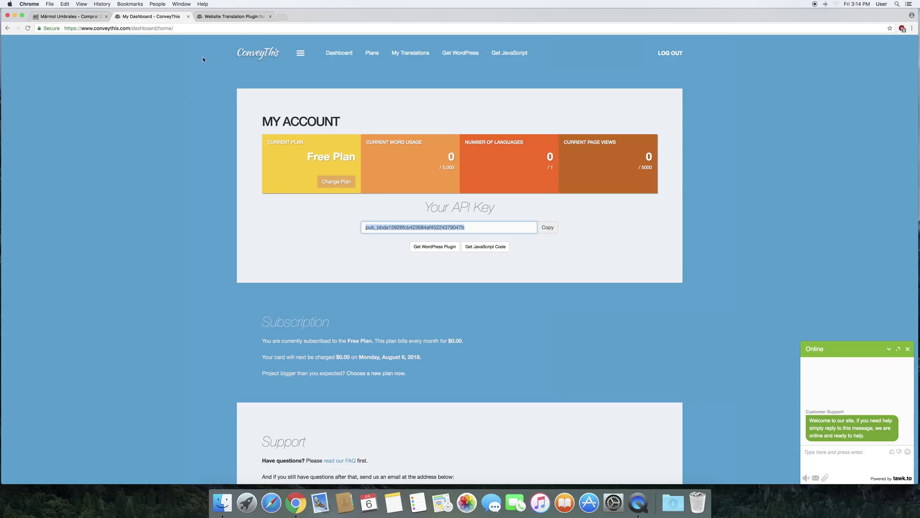
pyautogui.click(404, 55)
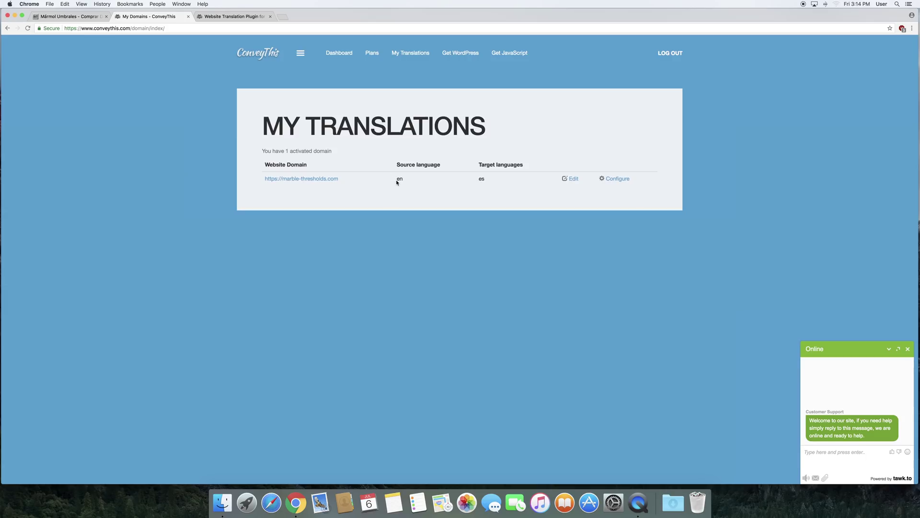
pyautogui.click(326, 179)
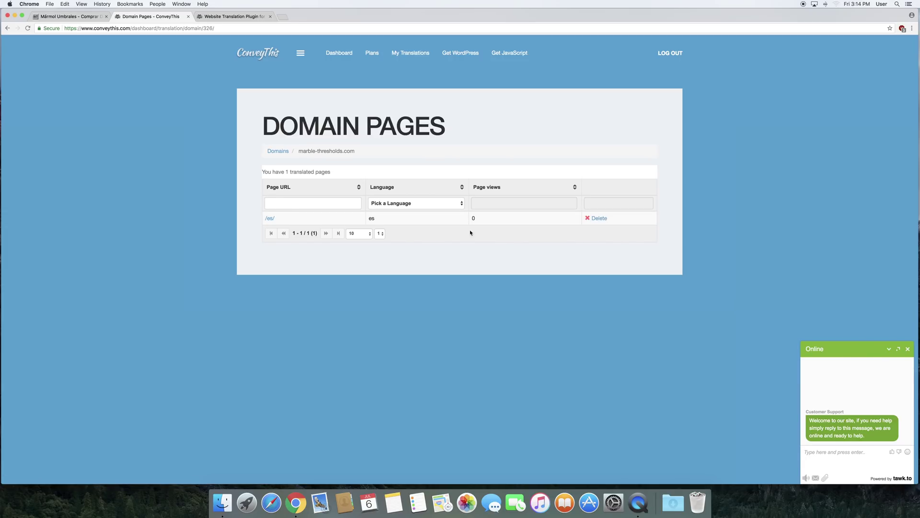
pyautogui.click(436, 203)
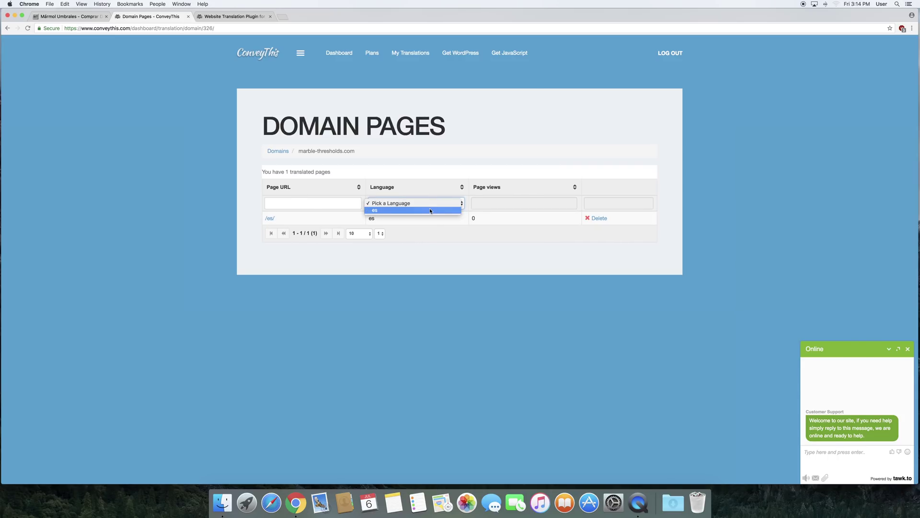
pyautogui.click(430, 209)
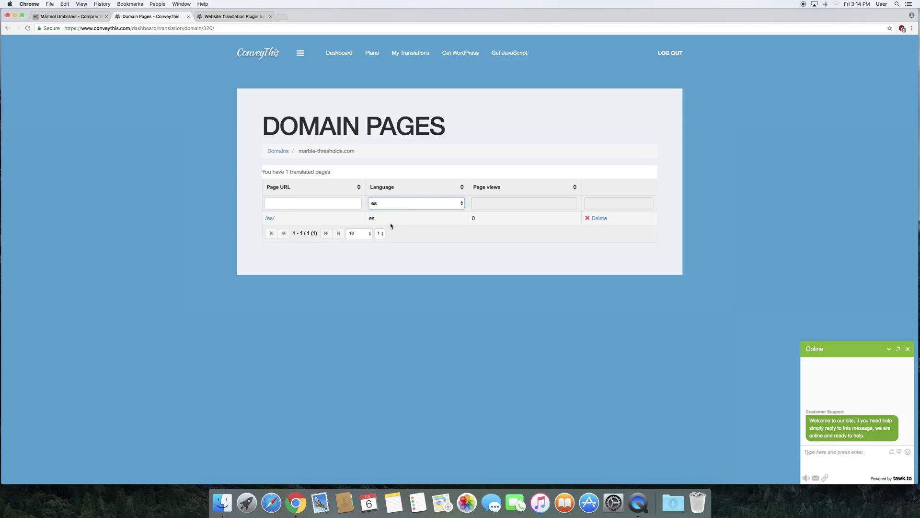
pyautogui.click(270, 219)
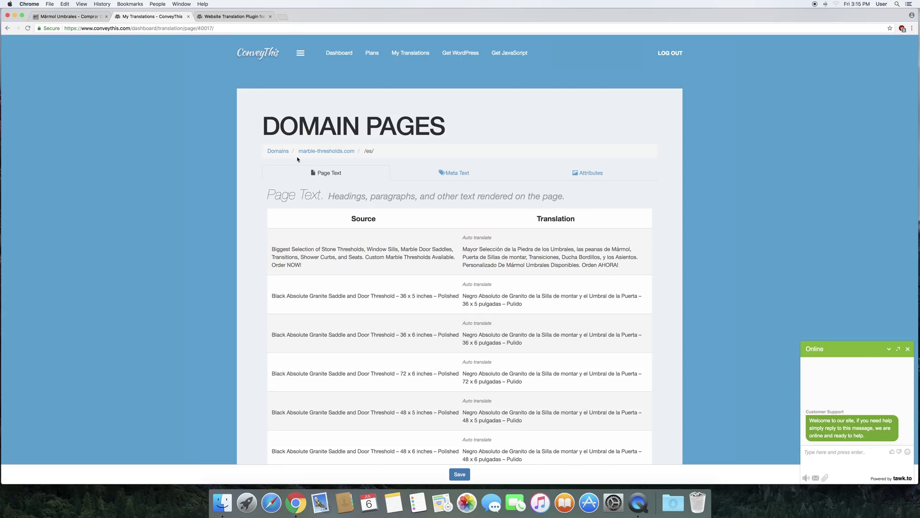
pyautogui.click(68, 17)
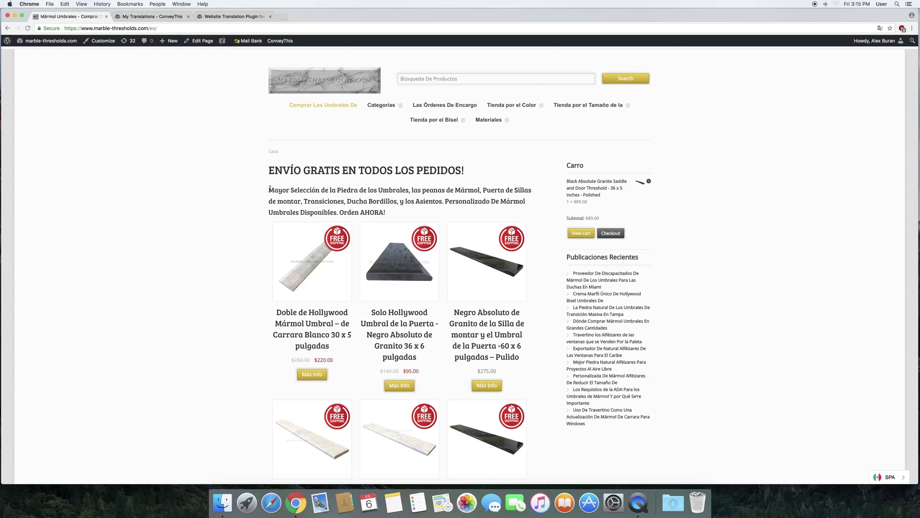
pyautogui.moveTo(269, 190); pyautogui.dragTo(358, 190)
pyautogui.press('super+c')
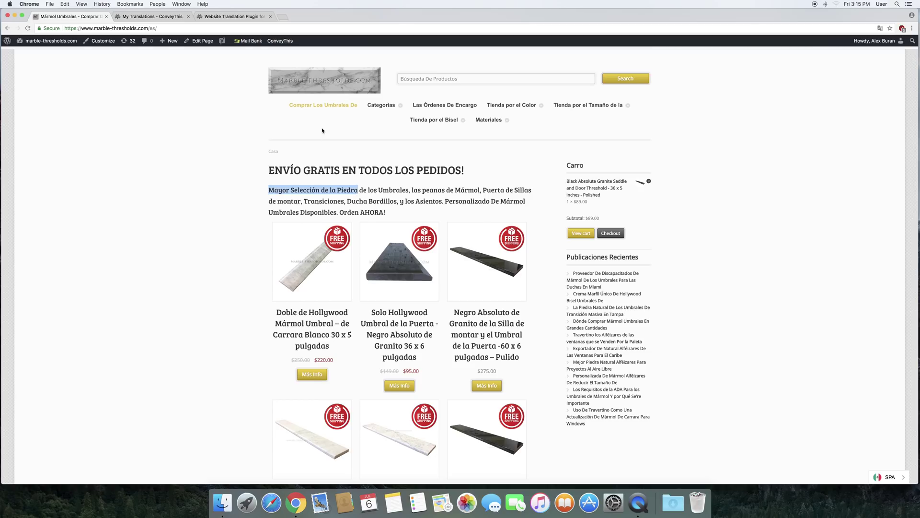
pyautogui.click(151, 15)
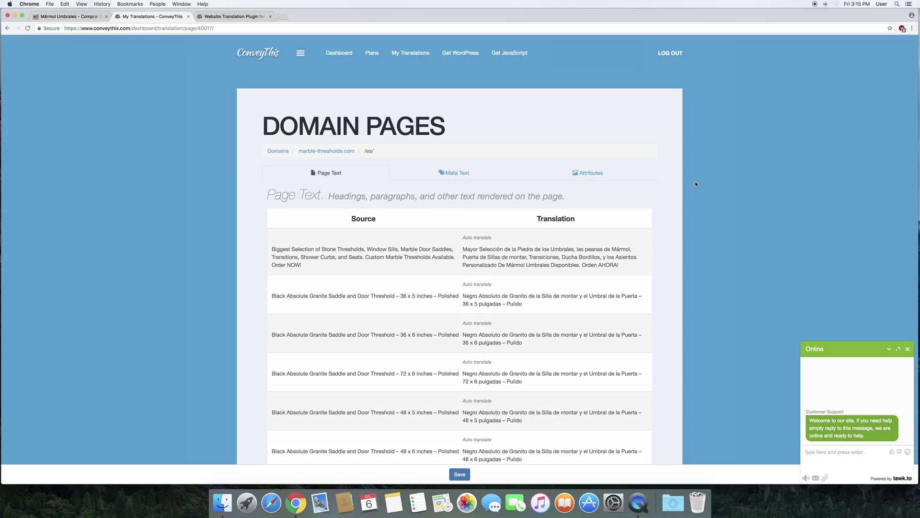
# - Replace 'Mayor Selección de la Piedra' with 'New and improved translations' in the first translation and save
pyautogui.press('super+f')
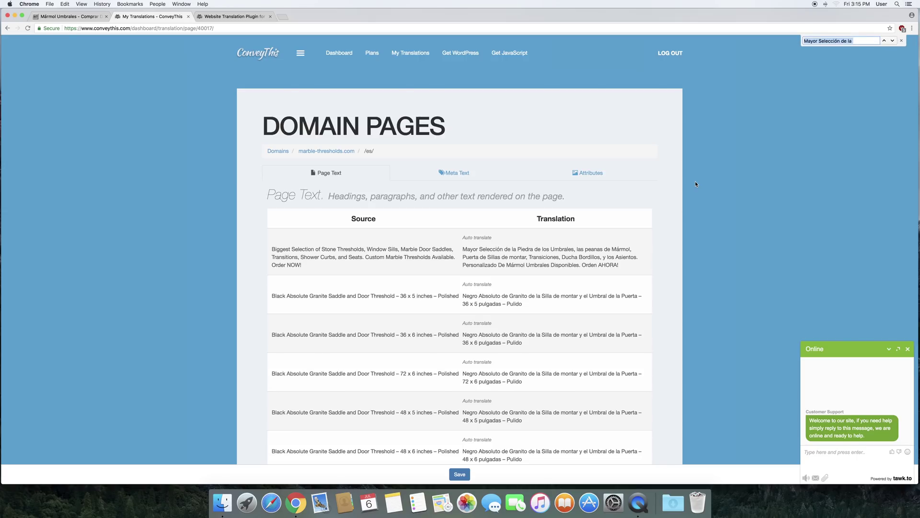
pyautogui.press('super+v')
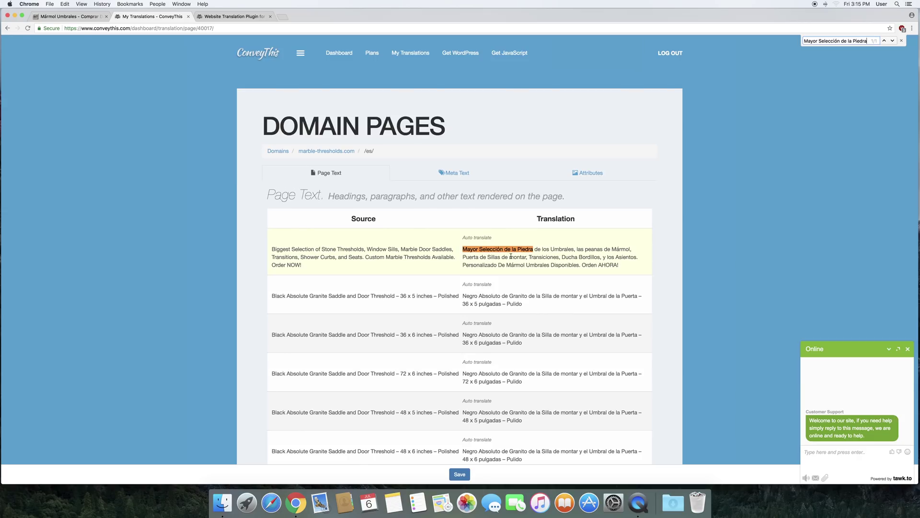
pyautogui.click(511, 257)
pyautogui.moveTo(533, 250); pyautogui.dragTo(462, 250)
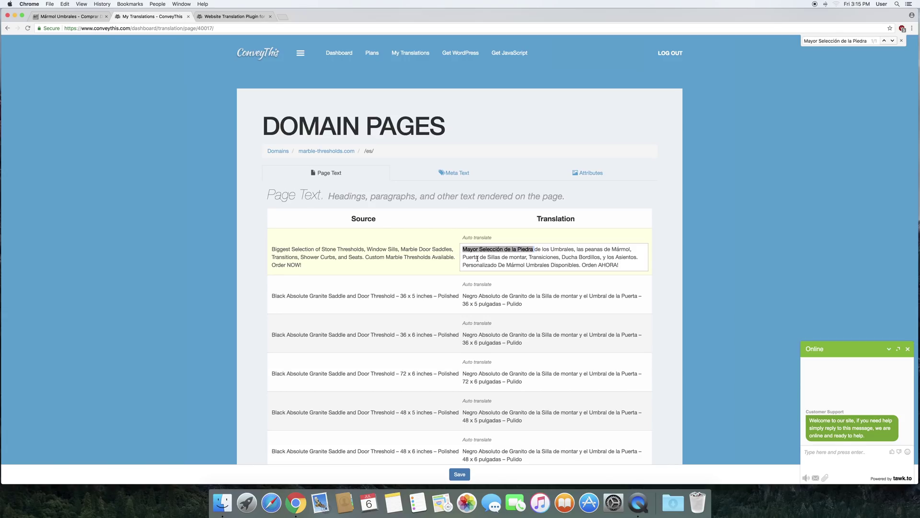
pyautogui.write('N')
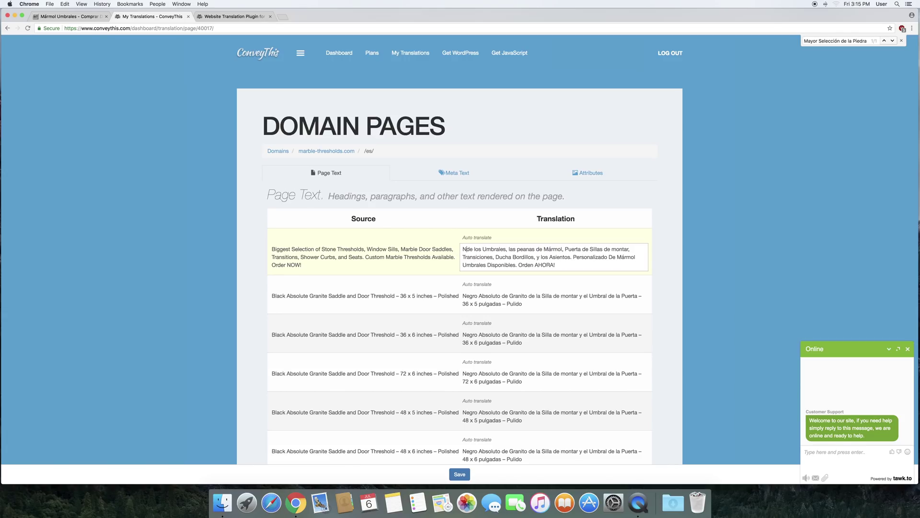
pyautogui.write('ew ')
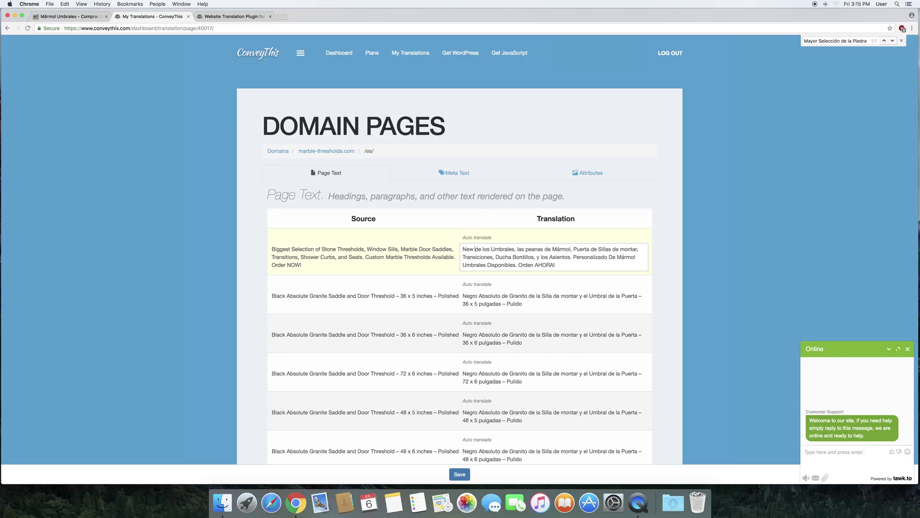
pyautogui.write('and ')
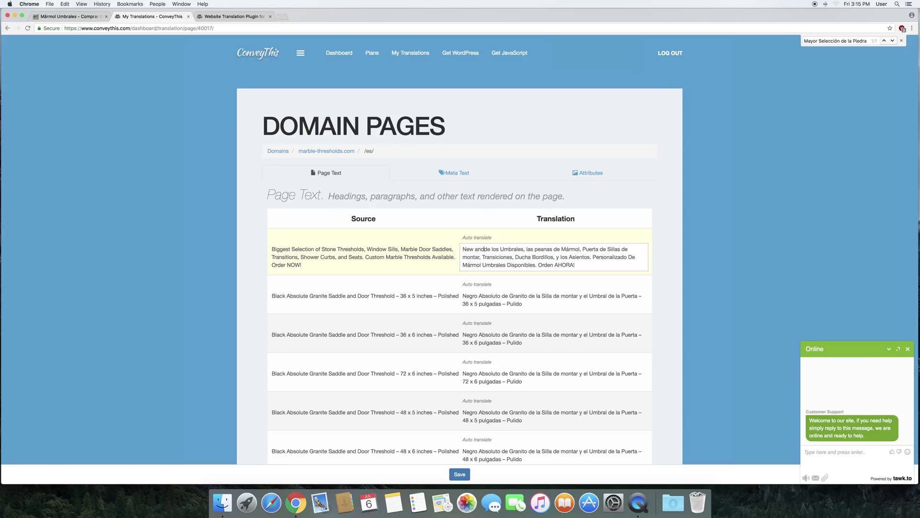
pyautogui.write('im')
pyautogui.write('proved t')
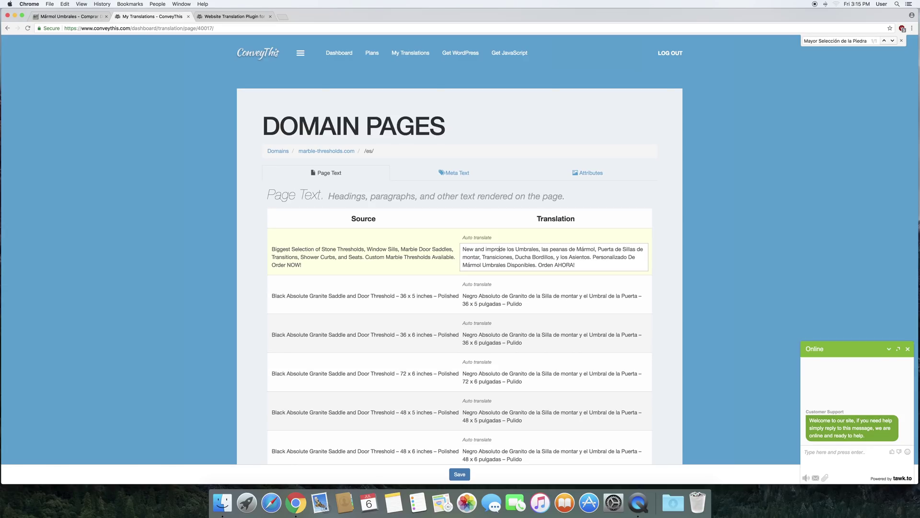
pyautogui.write('ranslations')
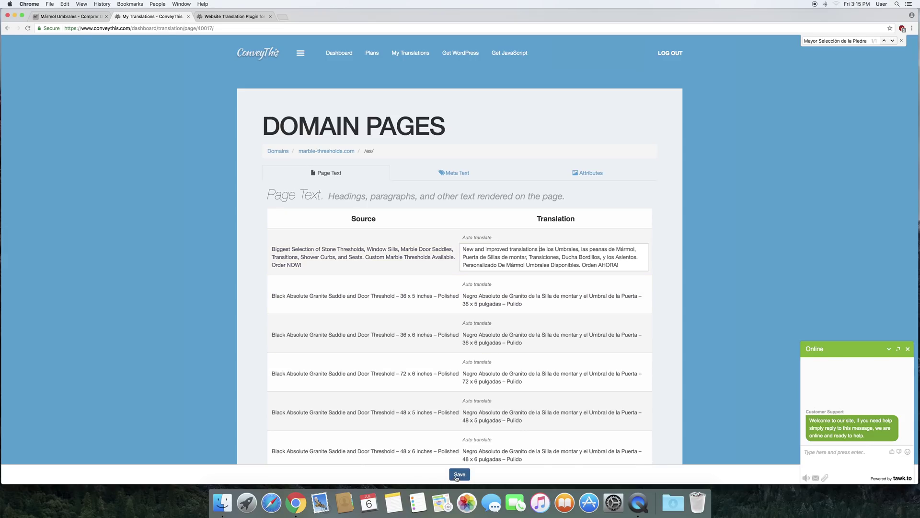
pyautogui.click(459, 474)
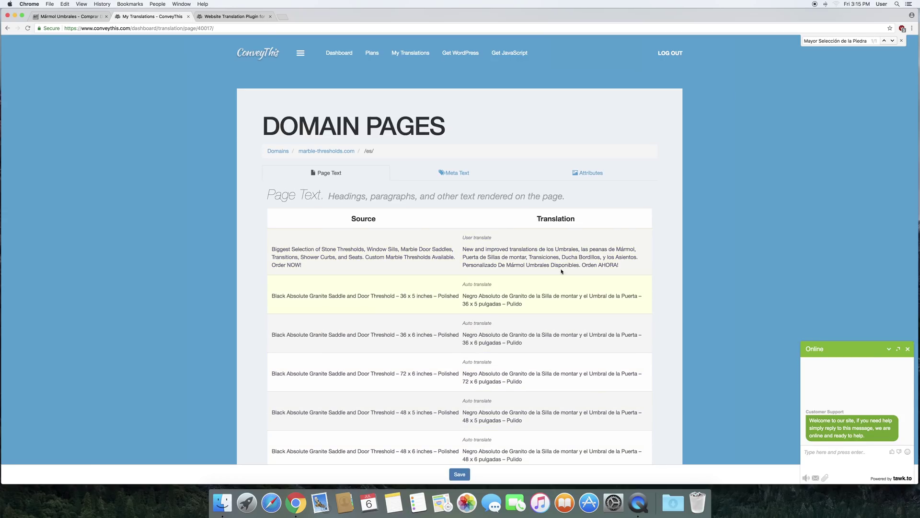
# - Reload the Spanish store page and check the intro now begins 'New and improved translations'
pyautogui.click(68, 16)
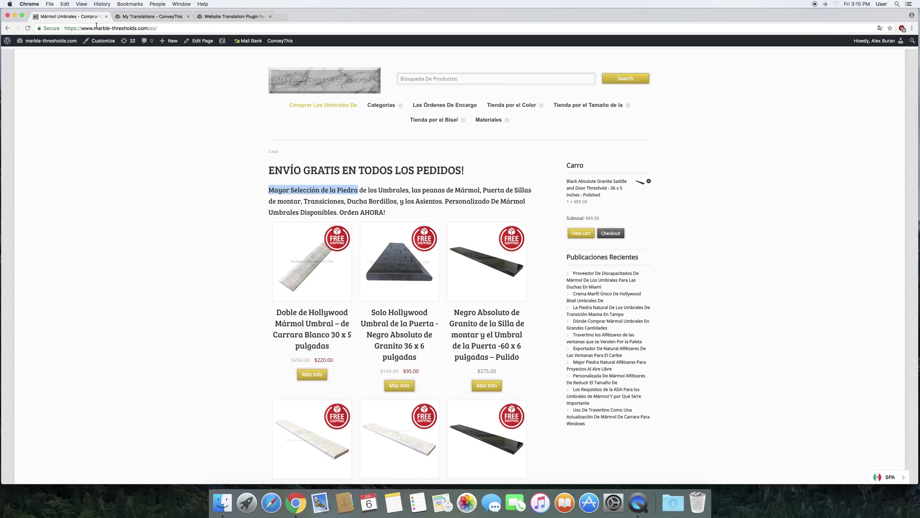
pyautogui.click(28, 27)
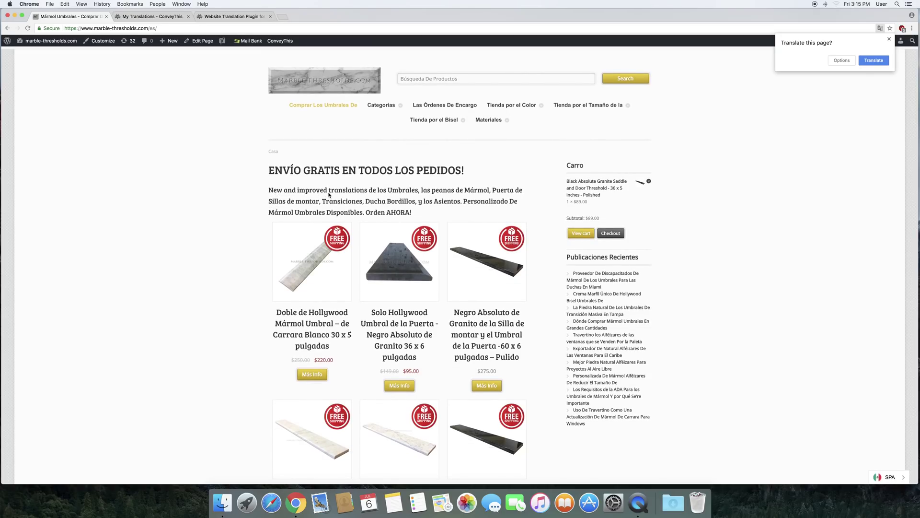
pyautogui.moveTo(330, 190); pyautogui.dragTo(269, 190)
pyautogui.click(727, 238)
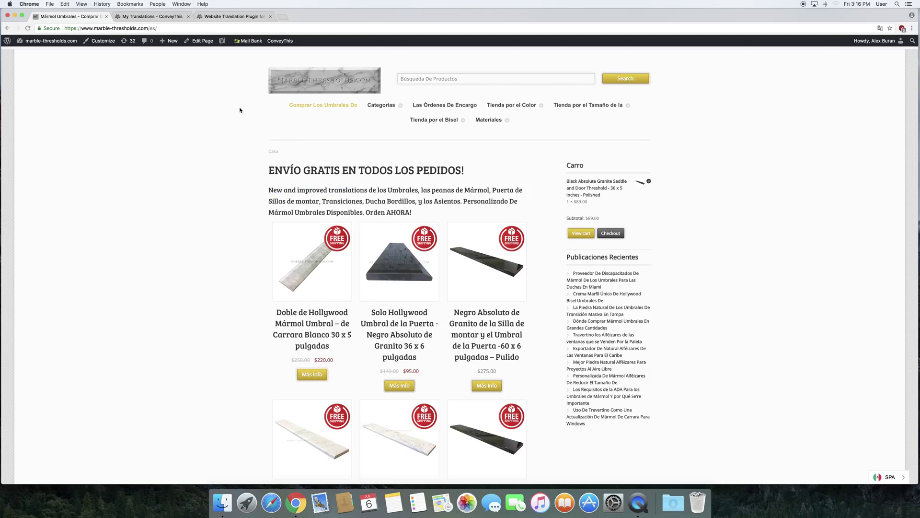
pyautogui.scroll(-3, 251, 111)
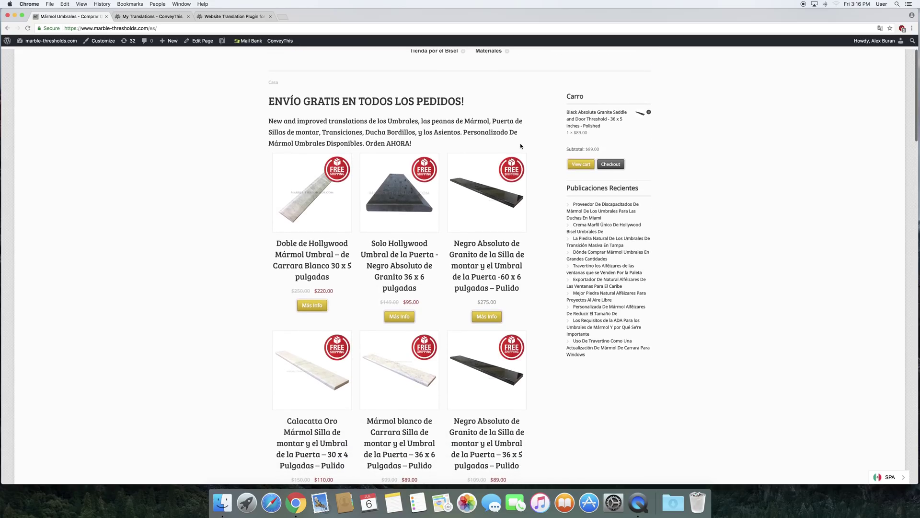
pyautogui.scroll(-3, 431, 216)
pyautogui.scroll(-5, 575, 180)
pyautogui.scroll(-4, 576, 180)
pyautogui.scroll(-3, 569, 187)
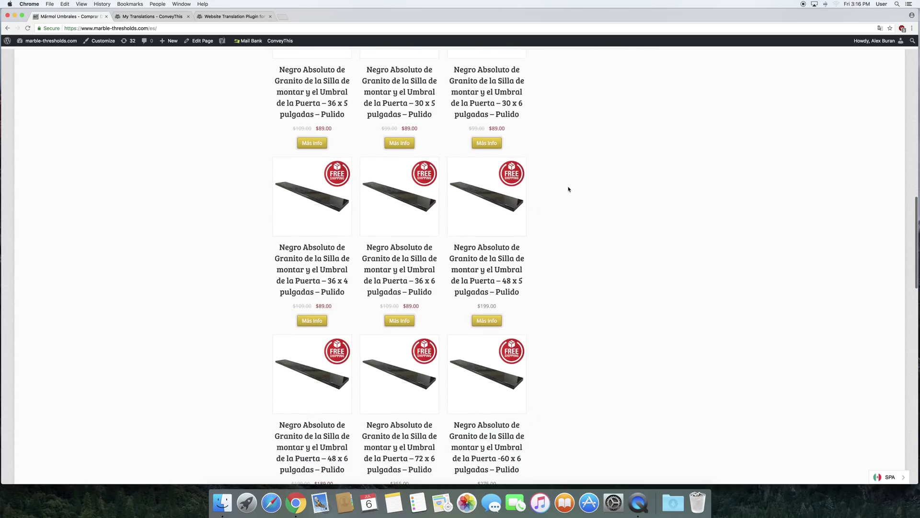
pyautogui.scroll(-3, 560, 194)
pyautogui.scroll(-4, 560, 194)
pyautogui.scroll(-3, 547, 202)
pyautogui.scroll(-4, 532, 209)
pyautogui.scroll(-2, 432, 252)
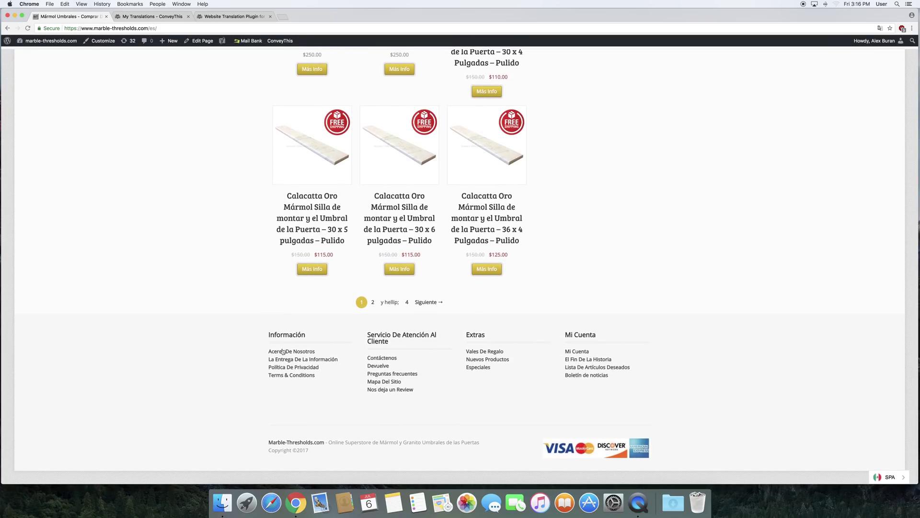
pyautogui.click(239, 18)
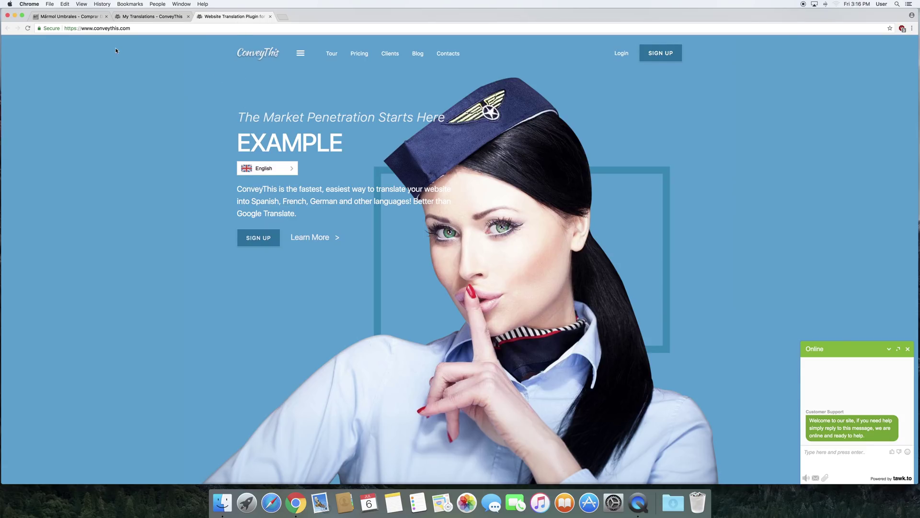